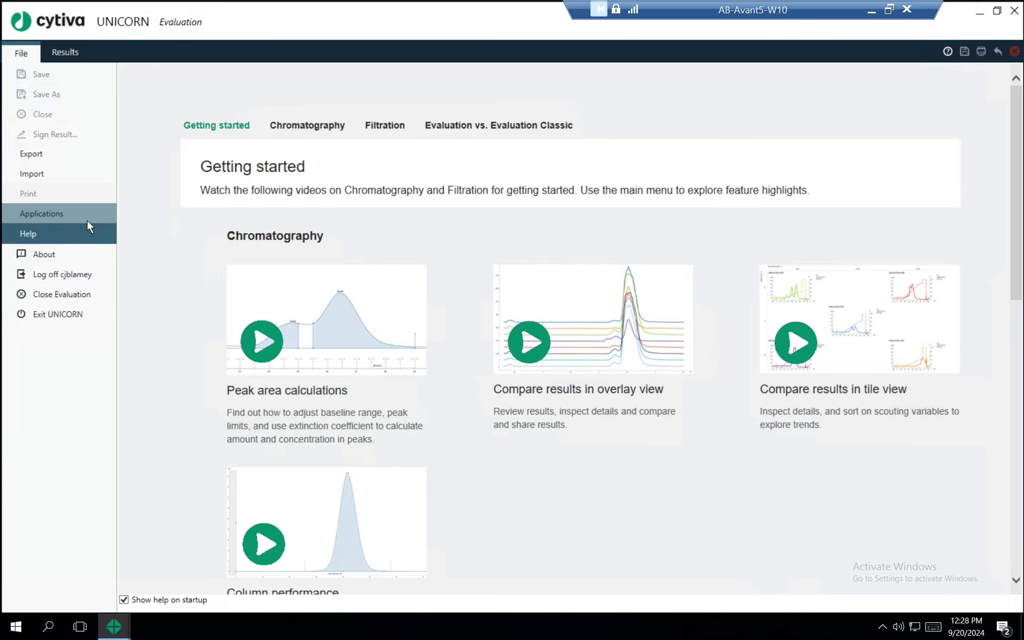
Switch to Evaluation Classic and open the result "Capto Q preset ratio 001".
click(36, 217)
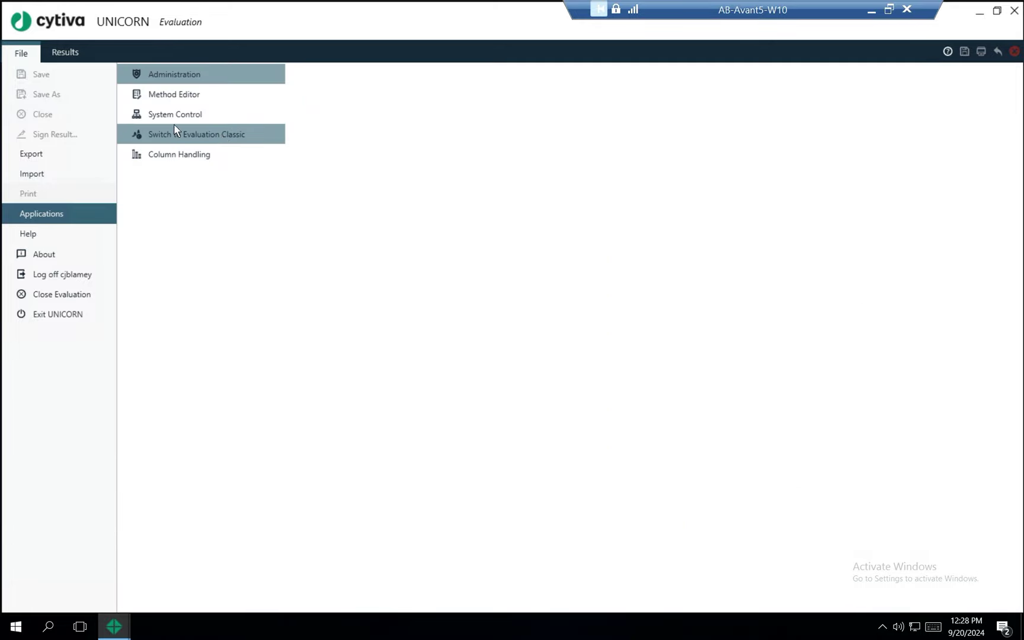
click(233, 140)
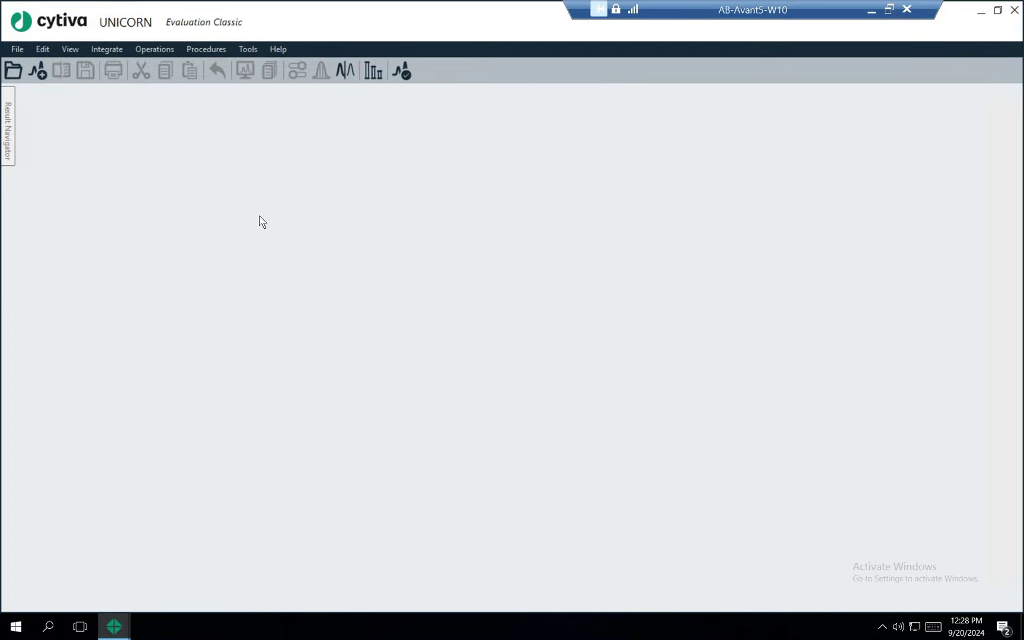
click(6, 135)
double_click(96, 174)
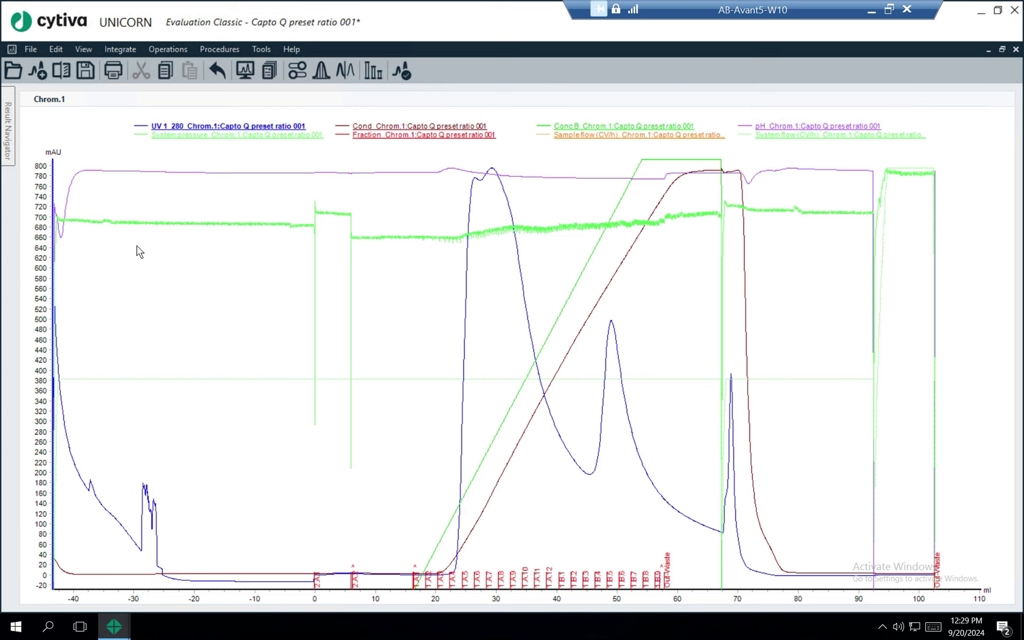
Display the PostC pressure curve in chromatogram Chrom.1 and make it the active curve for the Y-axis.
right_click(180, 245)
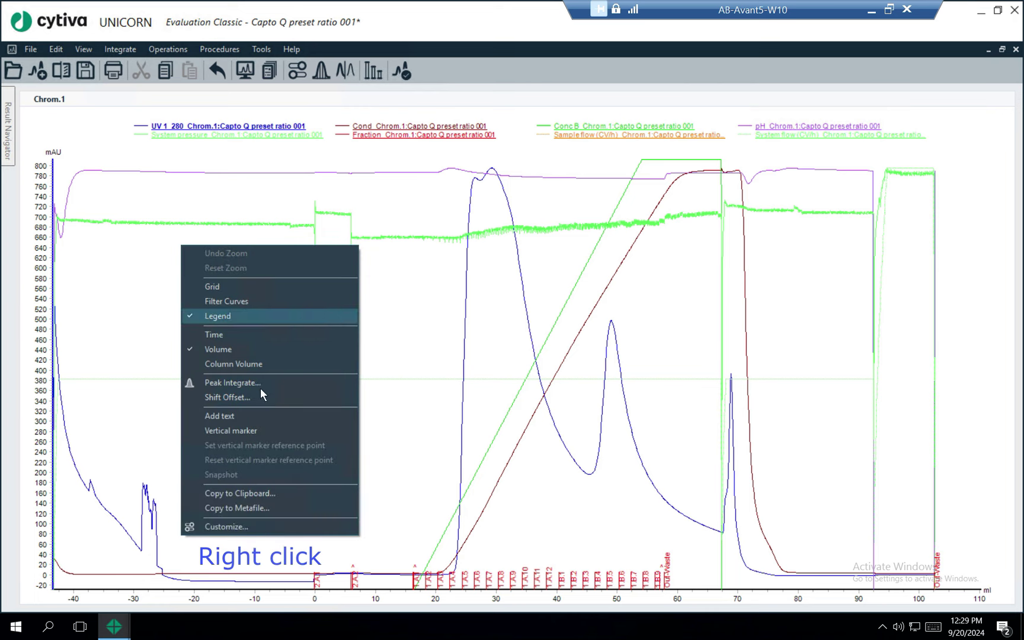
click(258, 527)
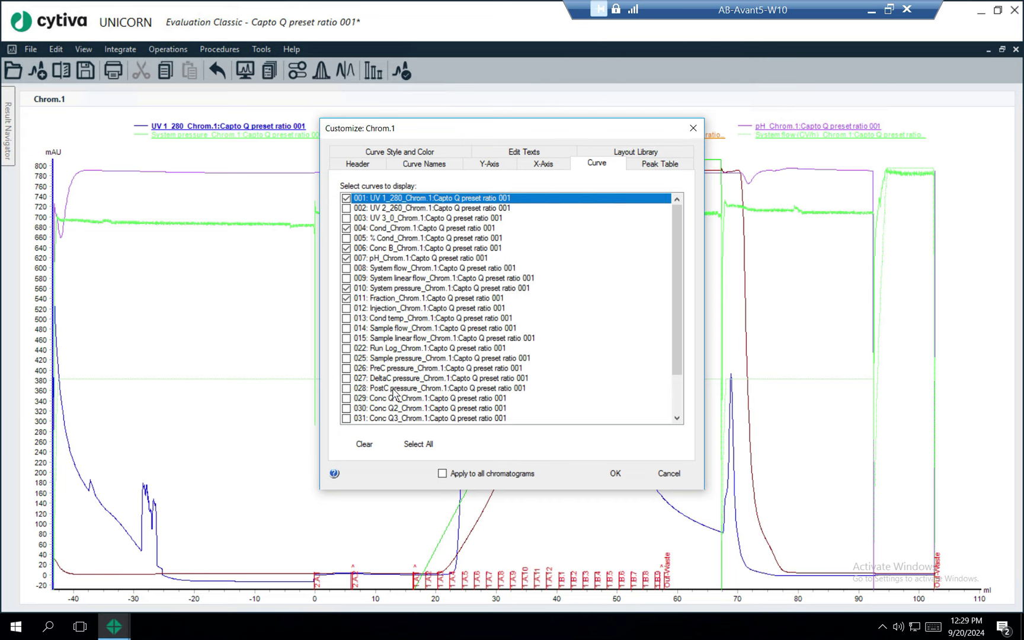
click(347, 389)
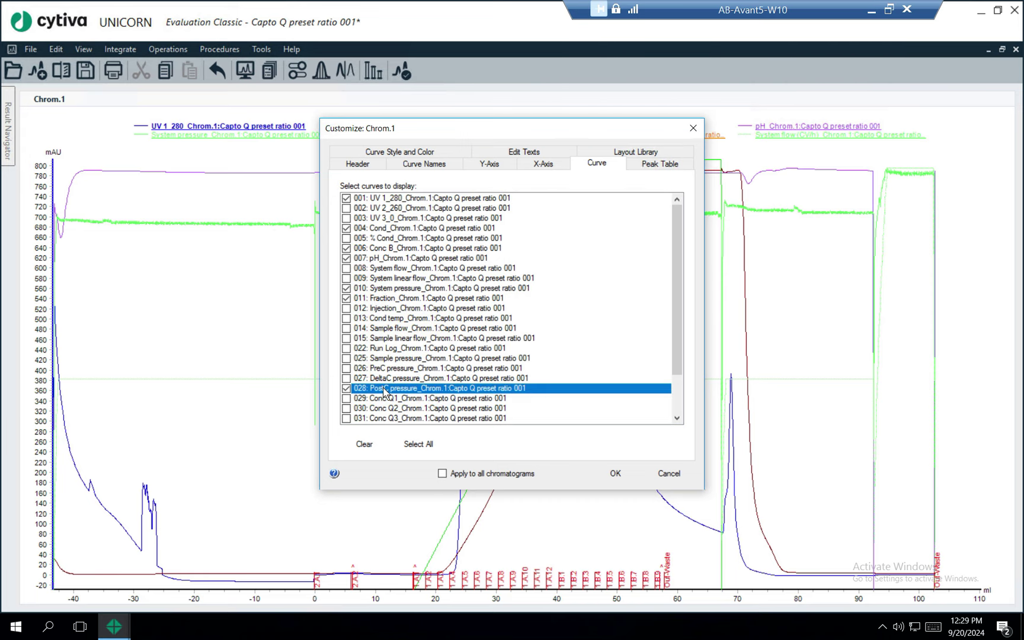
click(614, 474)
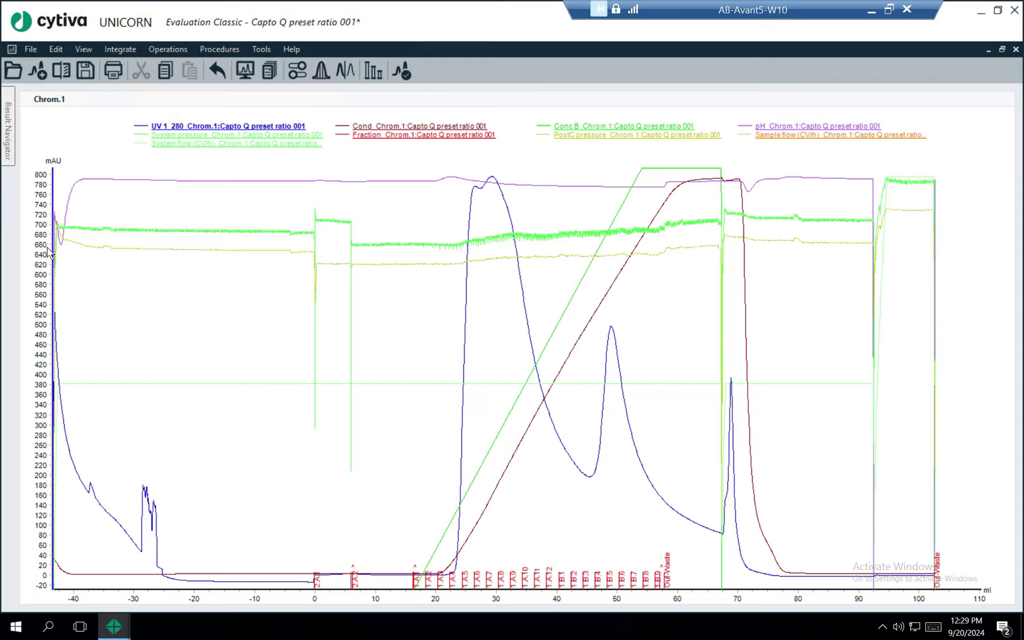
click(272, 252)
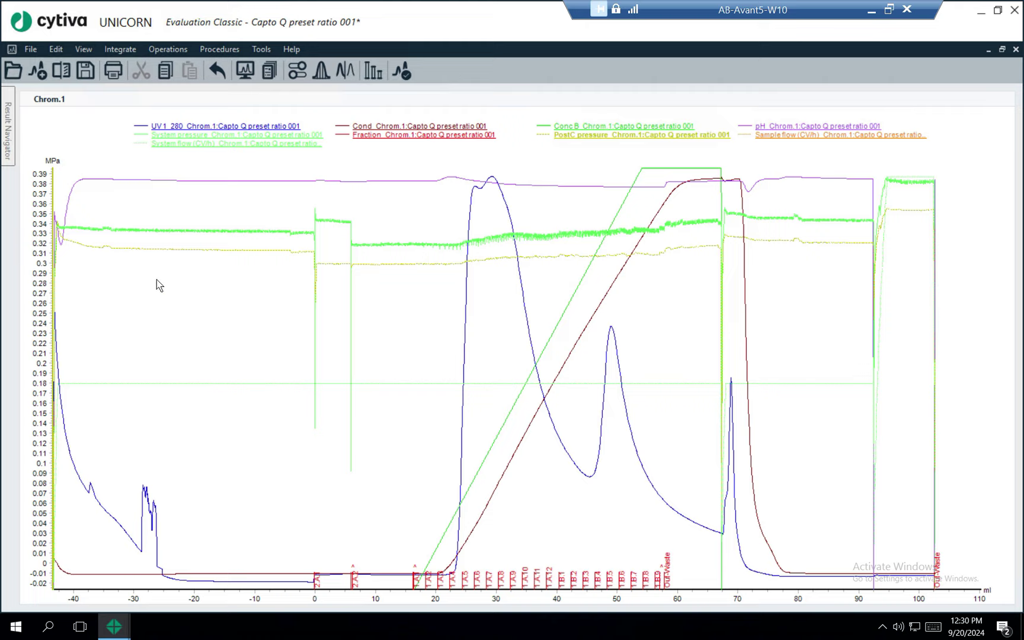
Subtract the PostC pressure curve from the System pressure curve into target 016, name it "Pressure difference", and make it the active curve.
click(171, 50)
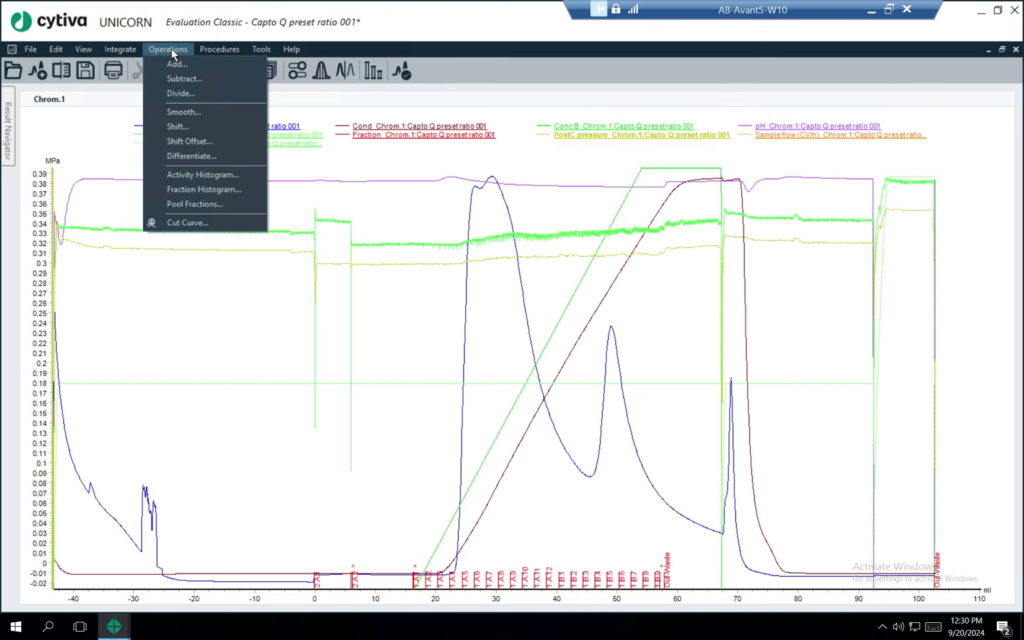
click(184, 78)
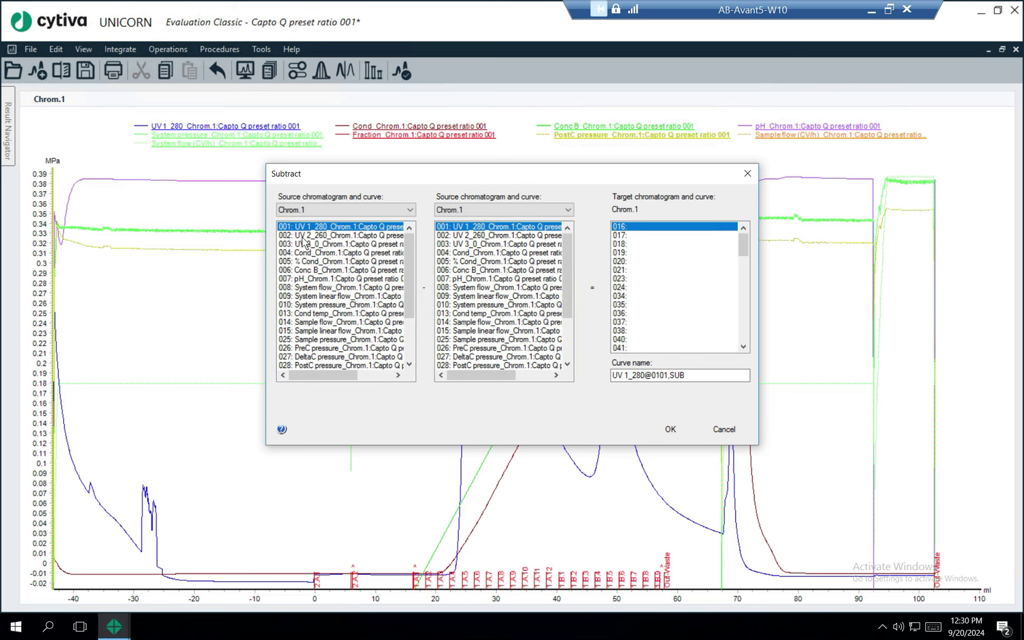
click(307, 305)
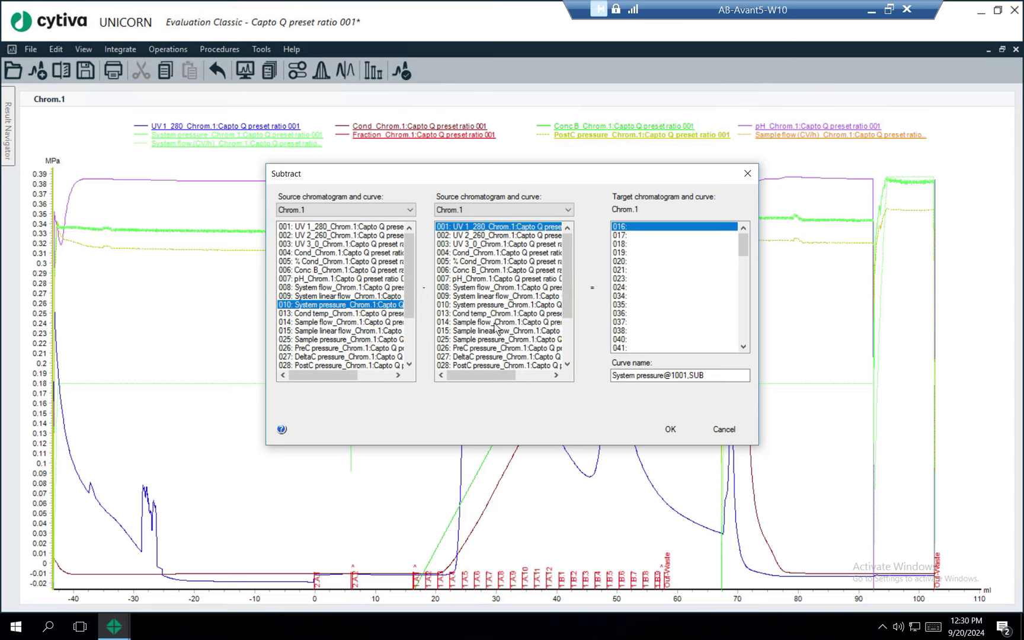
click(479, 366)
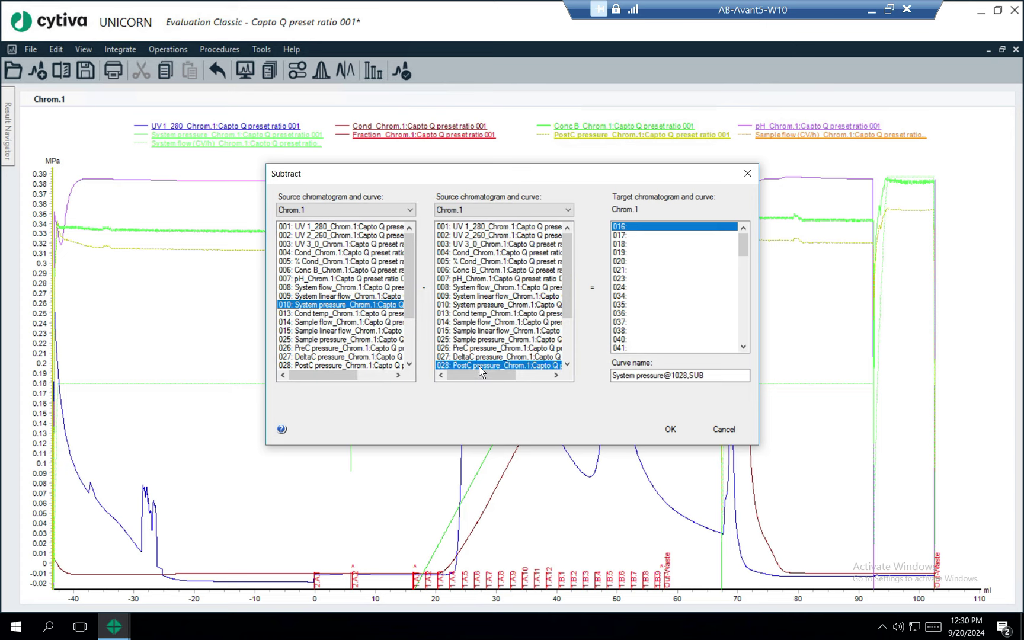
click(630, 236)
click(627, 227)
click(625, 243)
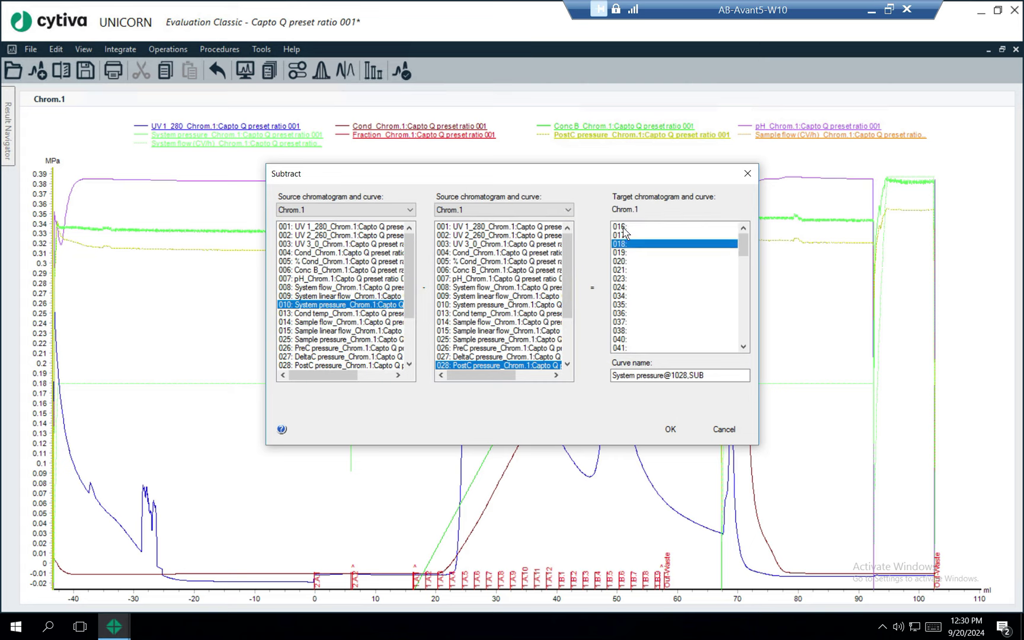
click(624, 227)
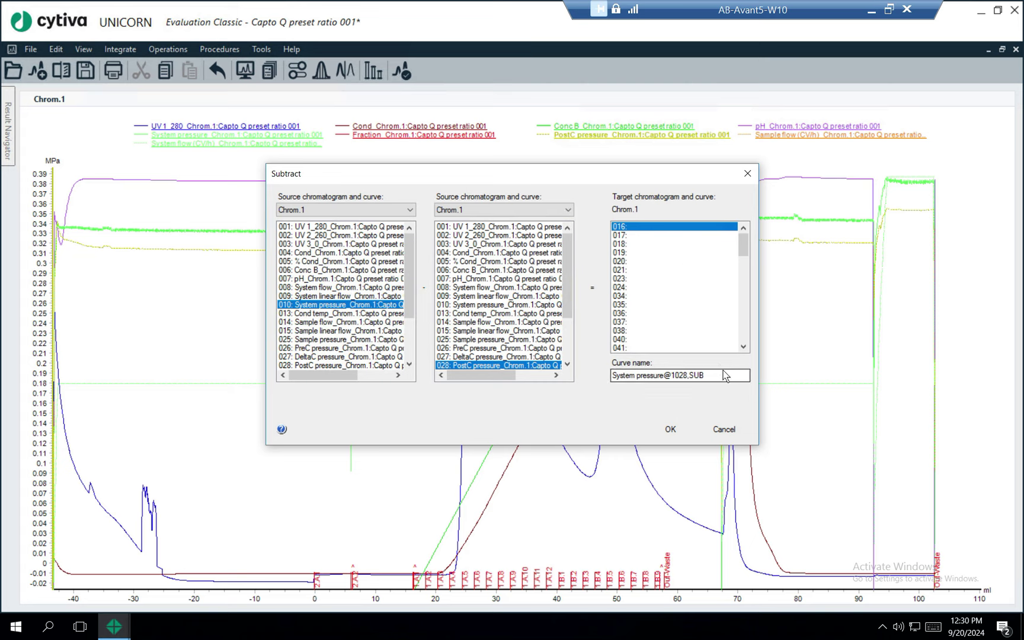
drag(728, 375, 612, 376)
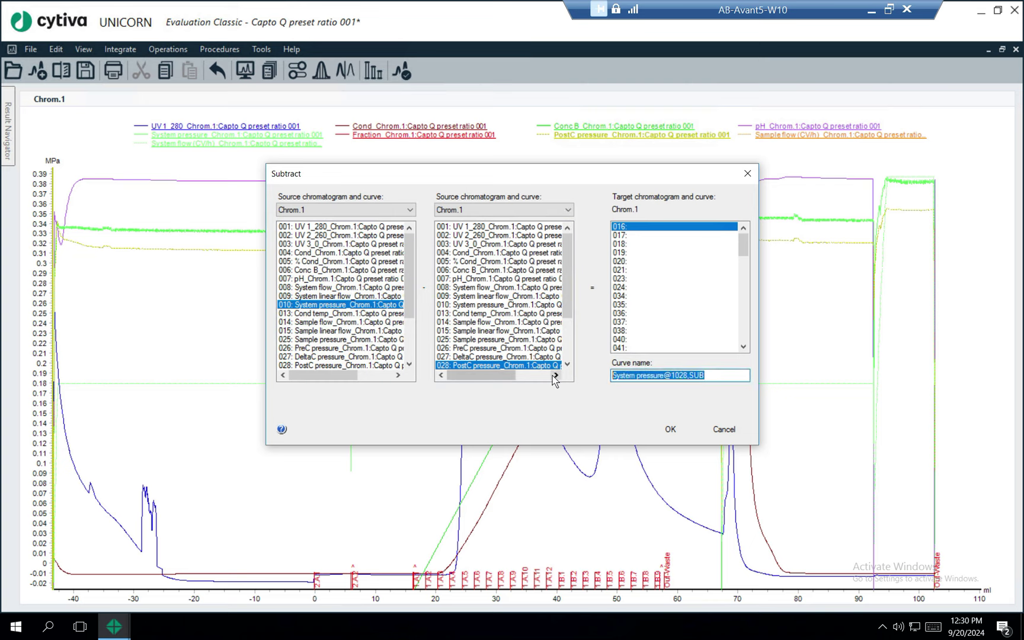
text(Pressure difference)
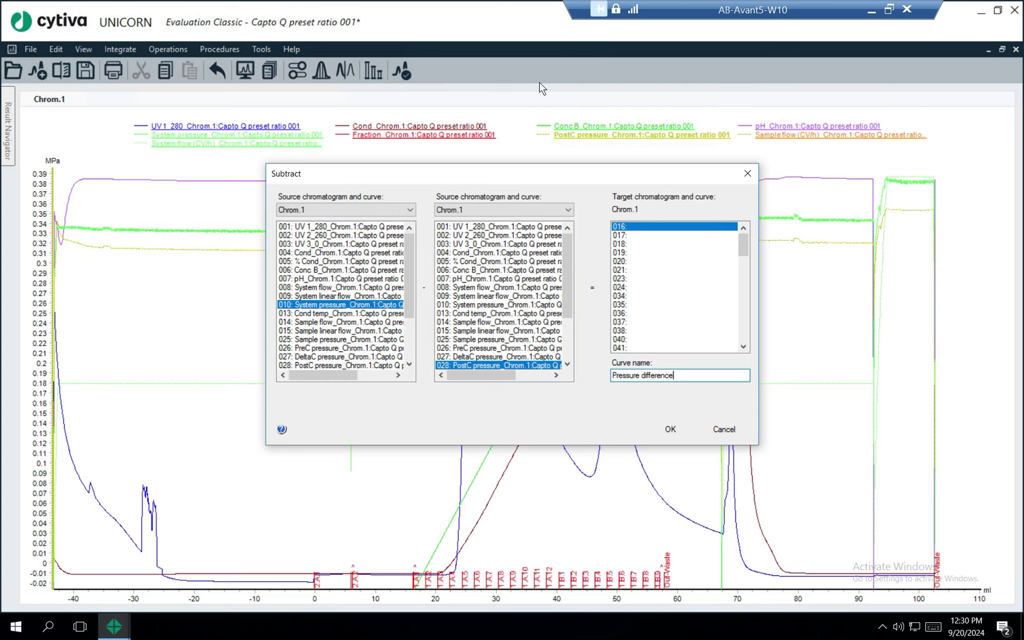
click(671, 429)
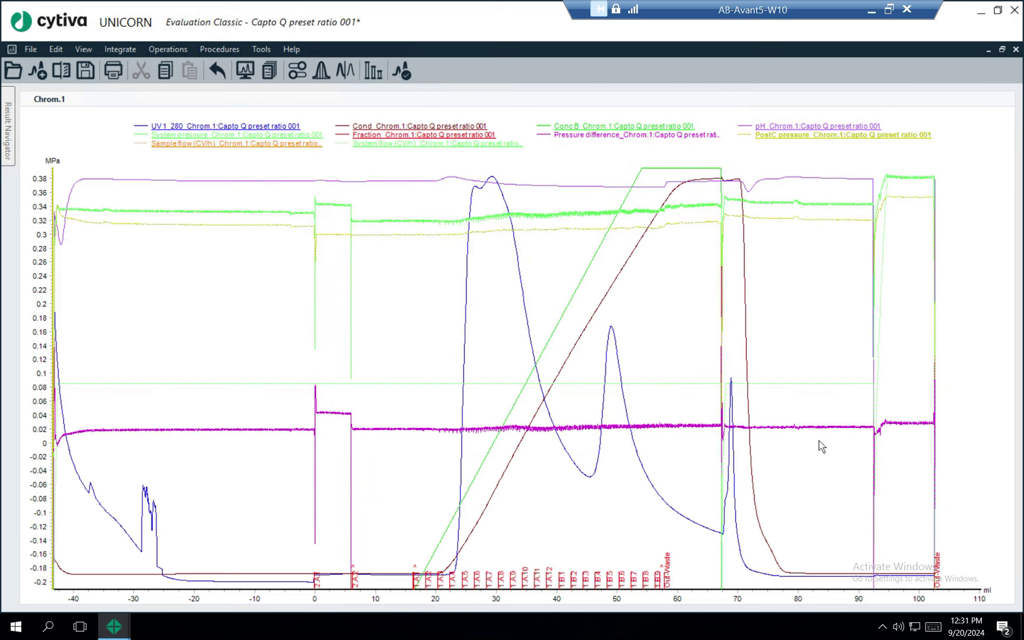
click(408, 431)
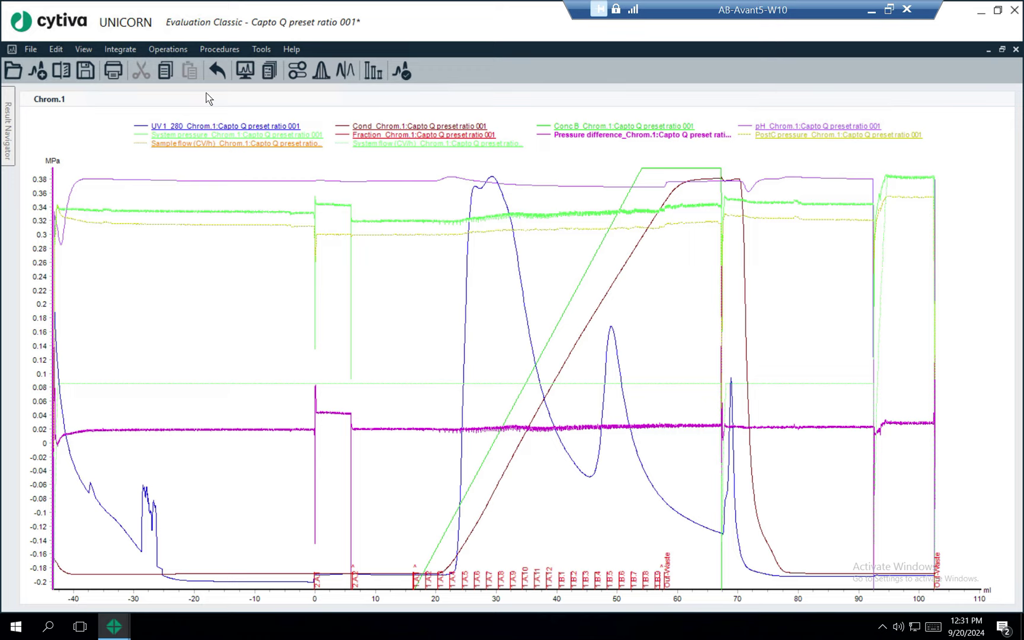
click(169, 50)
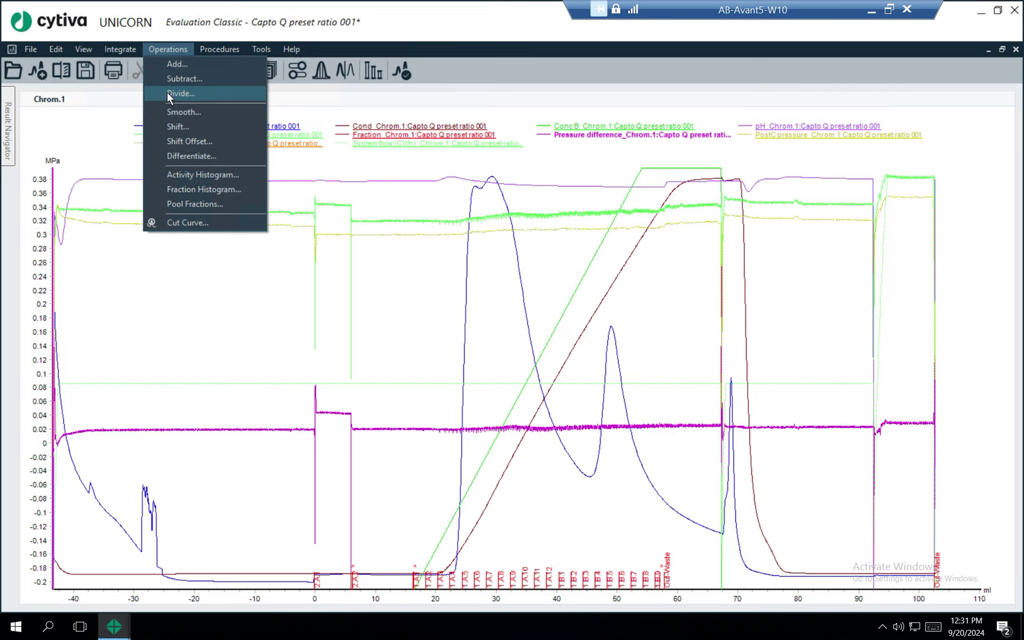
click(206, 345)
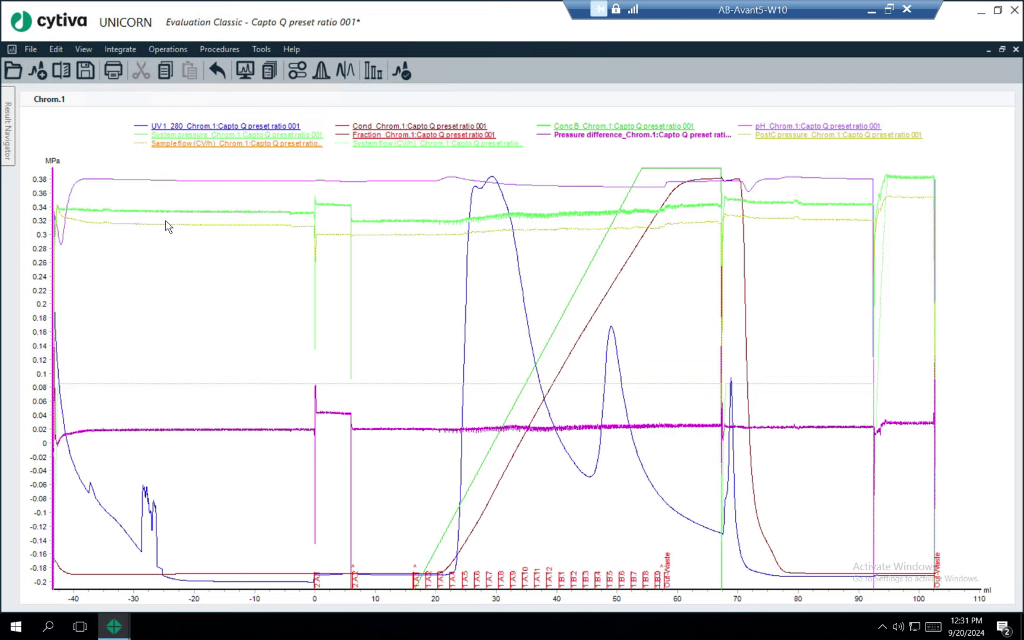
Hide the Cond, pH, System pressure, Pressure difference, PostC pressure, Sample flow (CV/h) and System flow (CV/h) curves, and display the UV 2_260 curve.
right_click(236, 347)
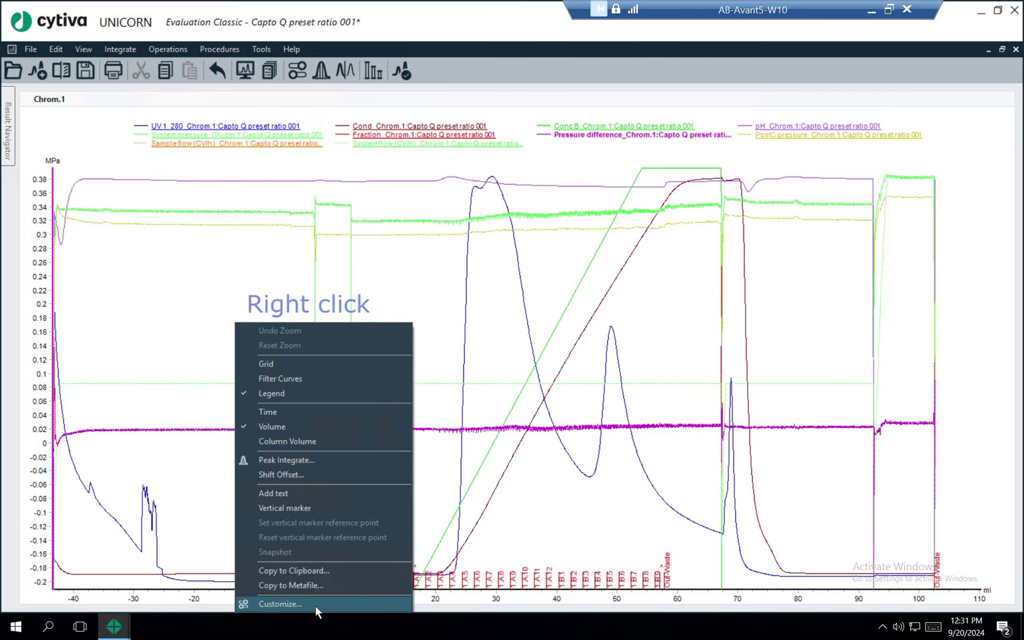
click(285, 602)
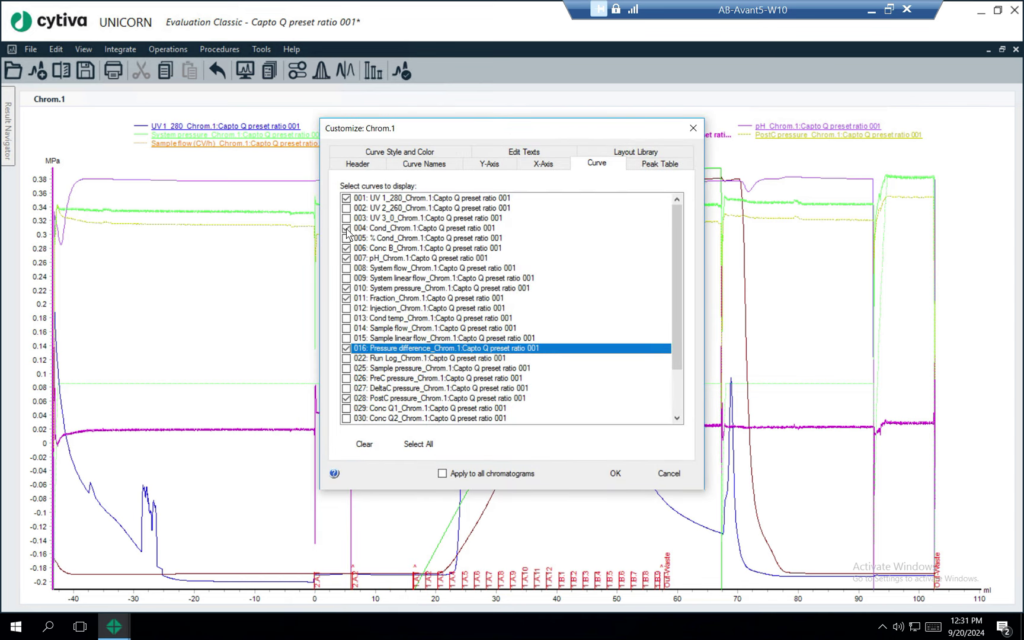
click(346, 228)
click(347, 258)
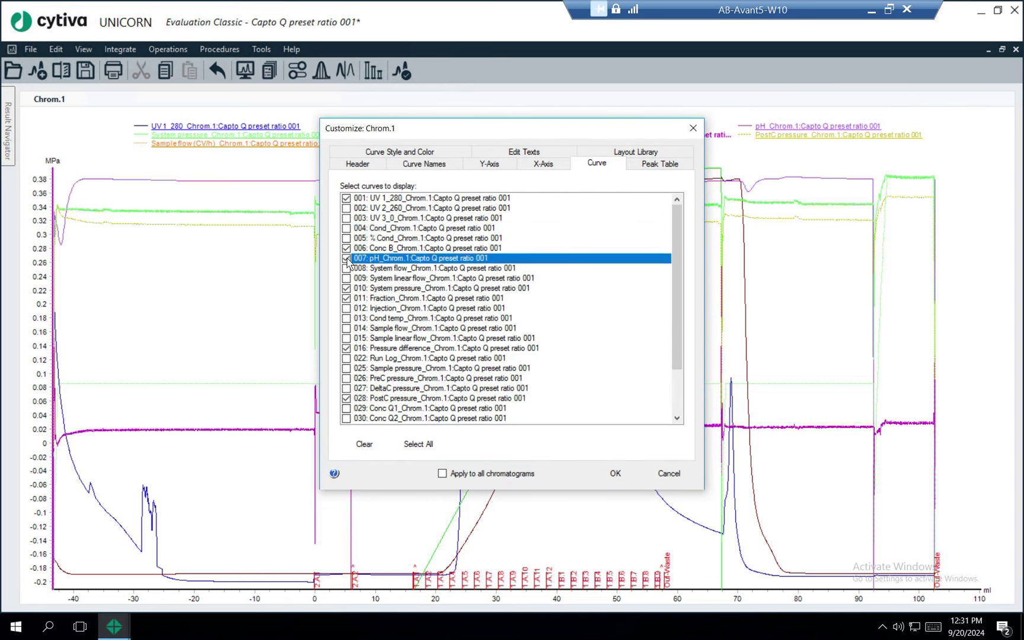
click(347, 288)
click(347, 348)
click(347, 398)
scroll(349, 403, down, 2)
click(346, 409)
click(347, 418)
scroll(596, 372, up, 2)
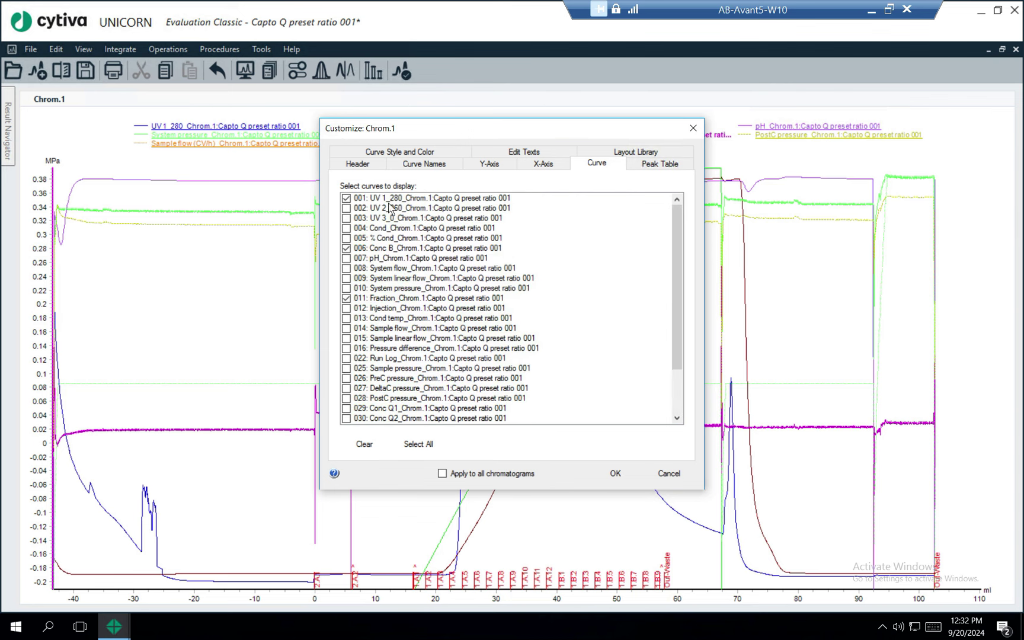
click(346, 208)
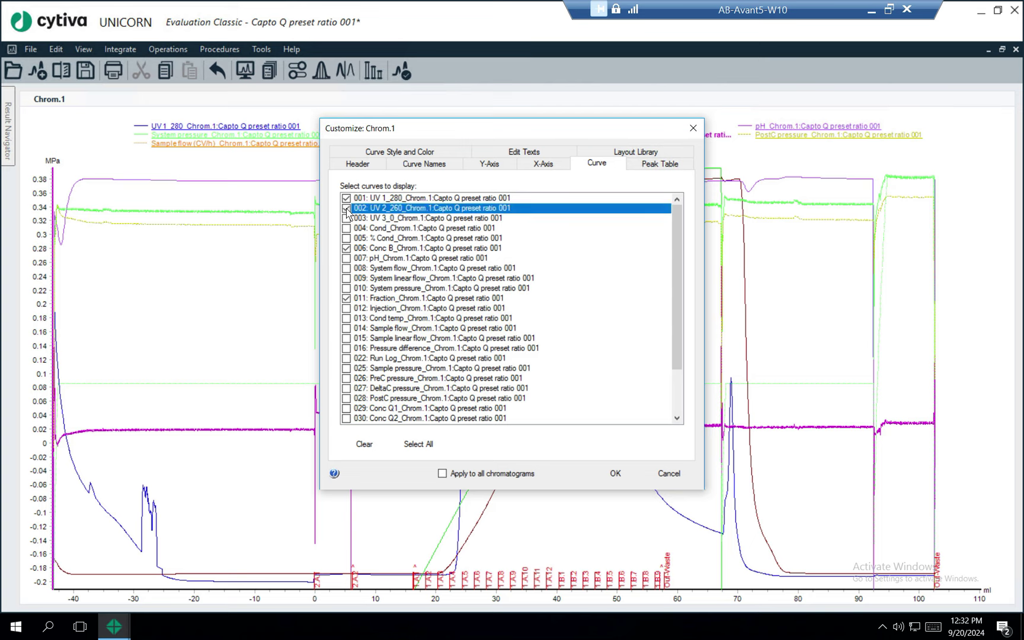
click(620, 475)
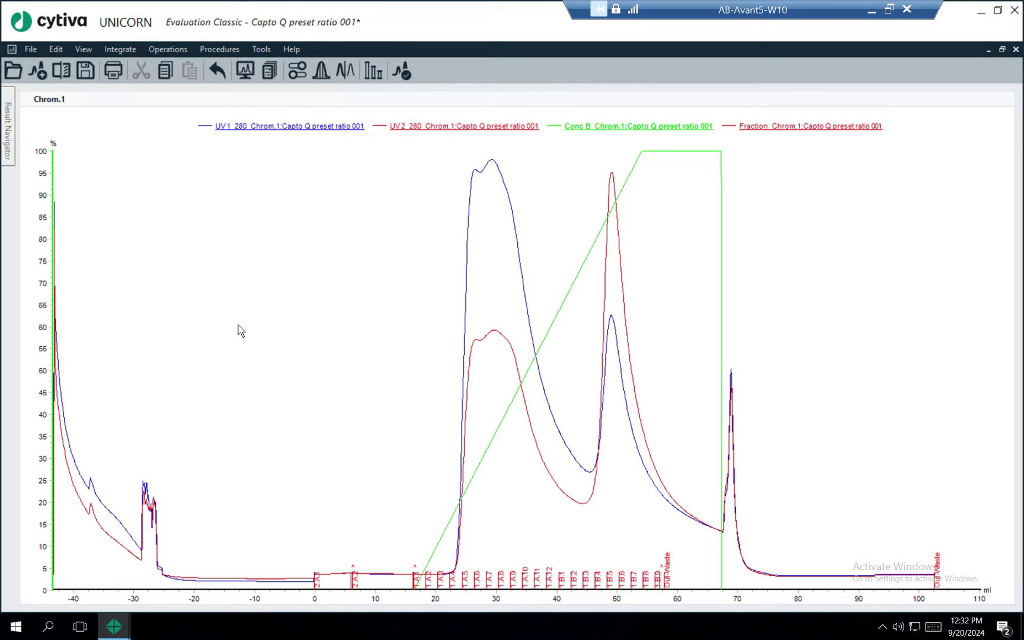
Set the chromatogram's X-axis to a fixed scale from -10 to 100 ml.
right_click(238, 306)
click(297, 587)
click(543, 163)
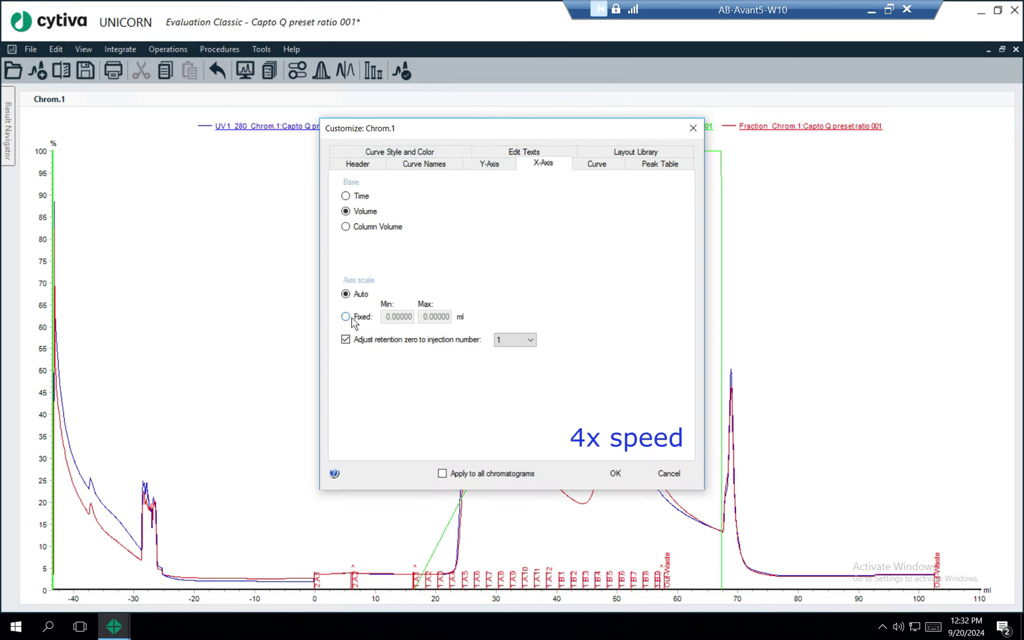
click(355, 318)
click(393, 317)
text(-10)
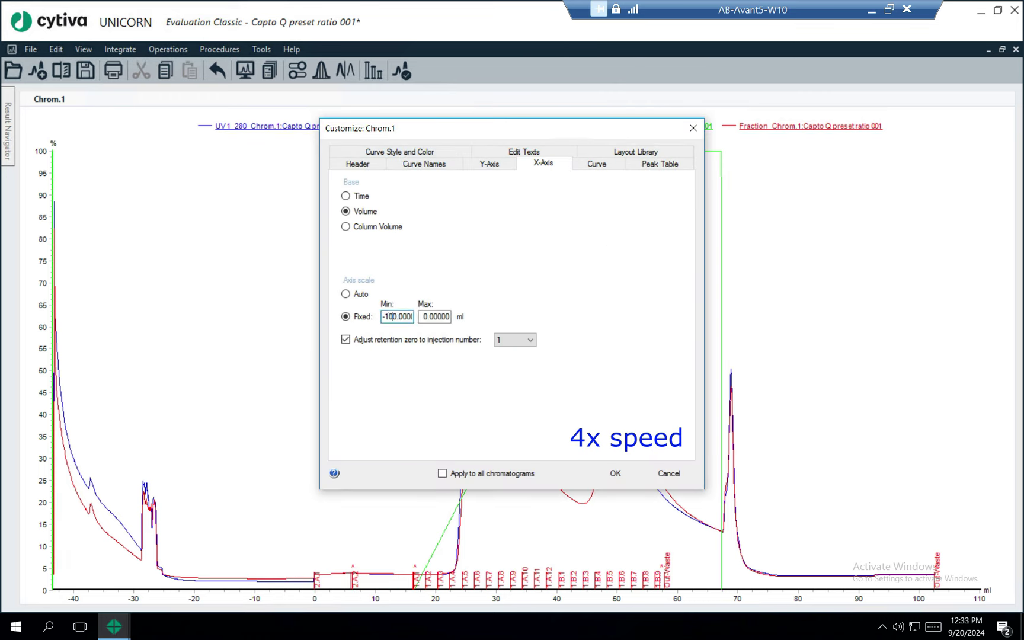
key(Tab)
key(Home)
text(10)
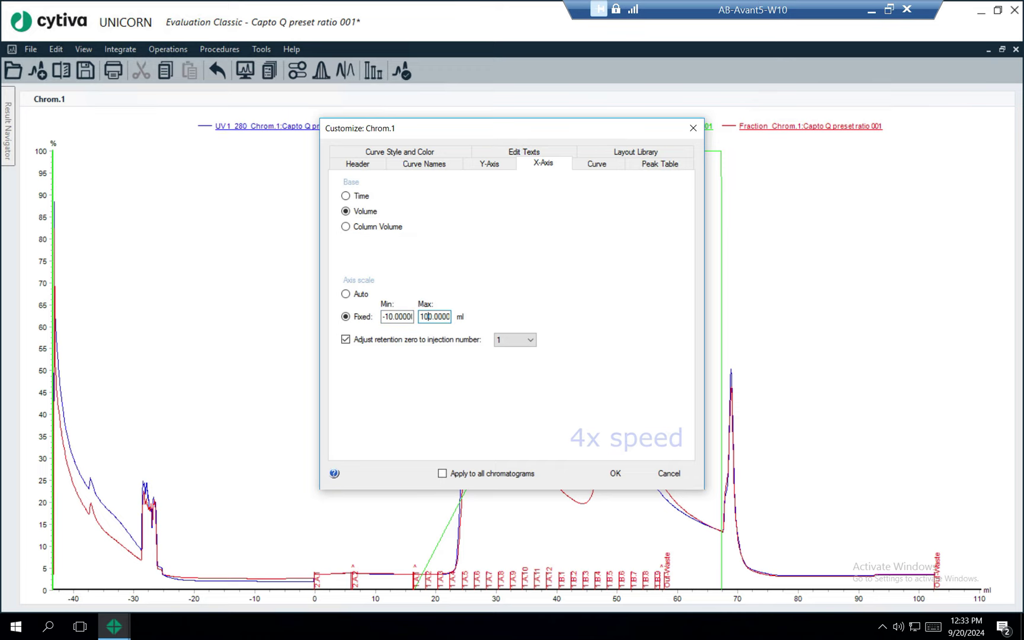
click(618, 472)
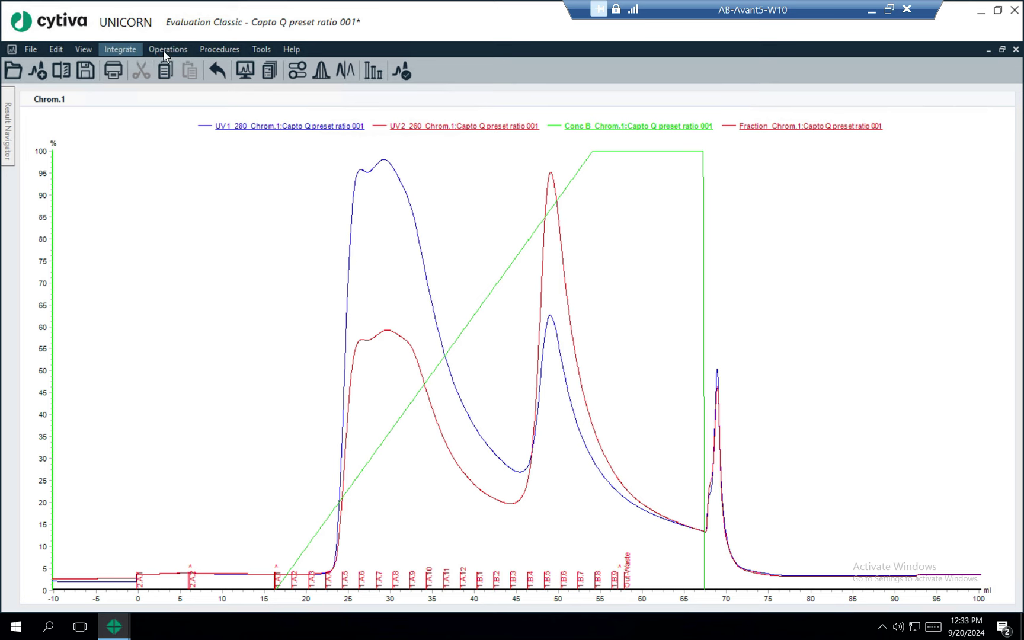
Divide the UV 2_260 curve by the UV 1_280 curve into target 017 and name the result "260 280 ratio".
click(179, 52)
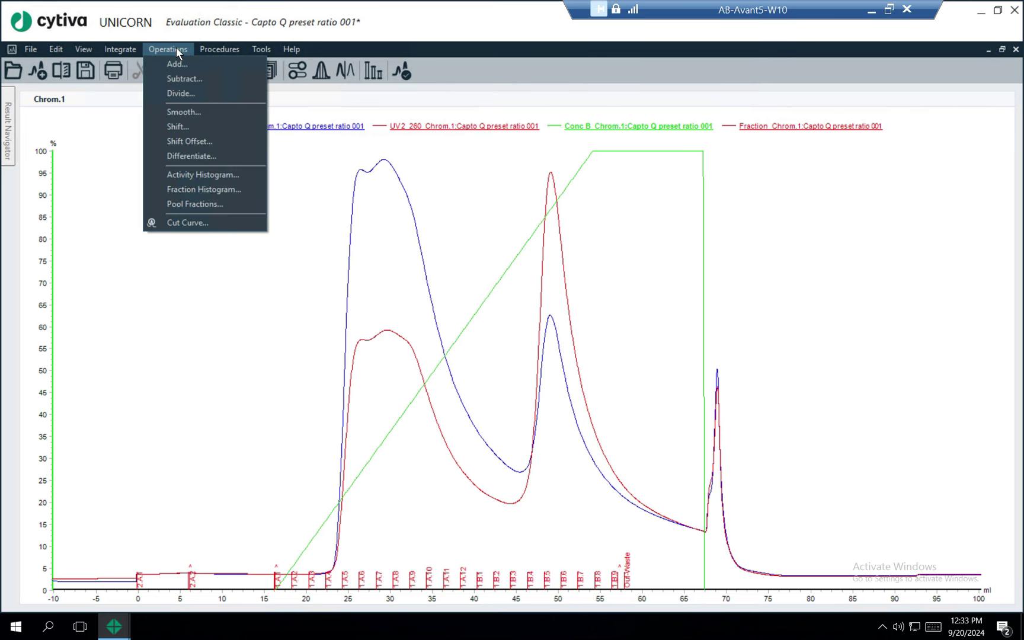
click(183, 92)
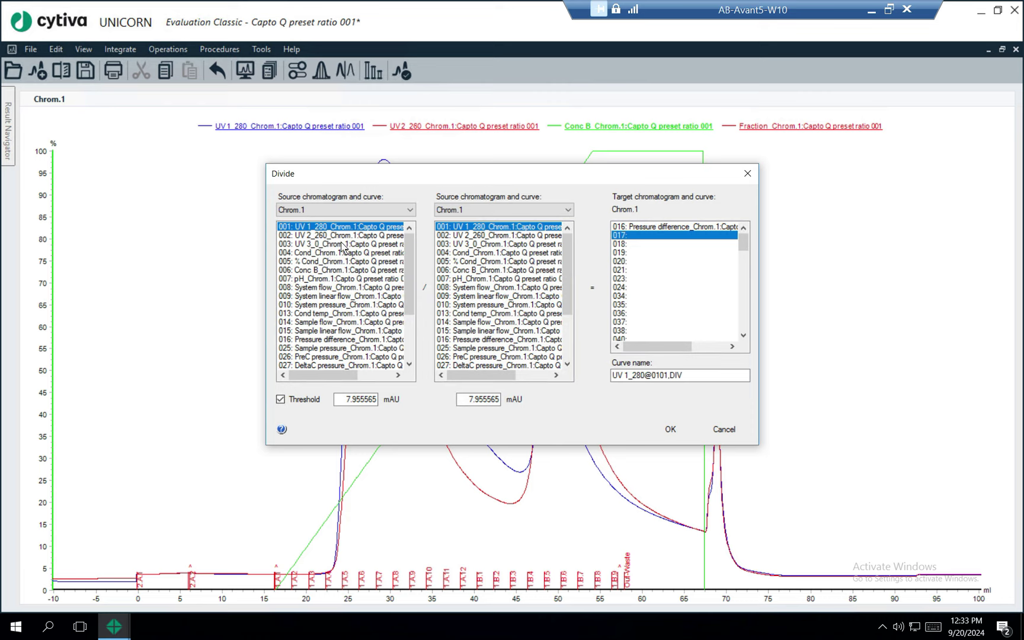
click(303, 236)
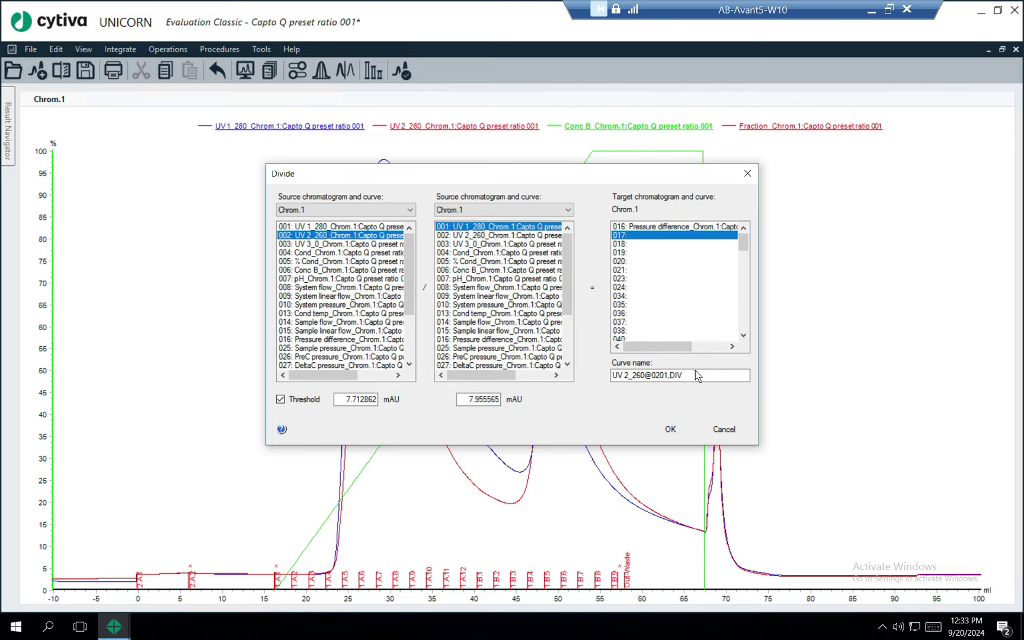
drag(694, 371, 585, 377)
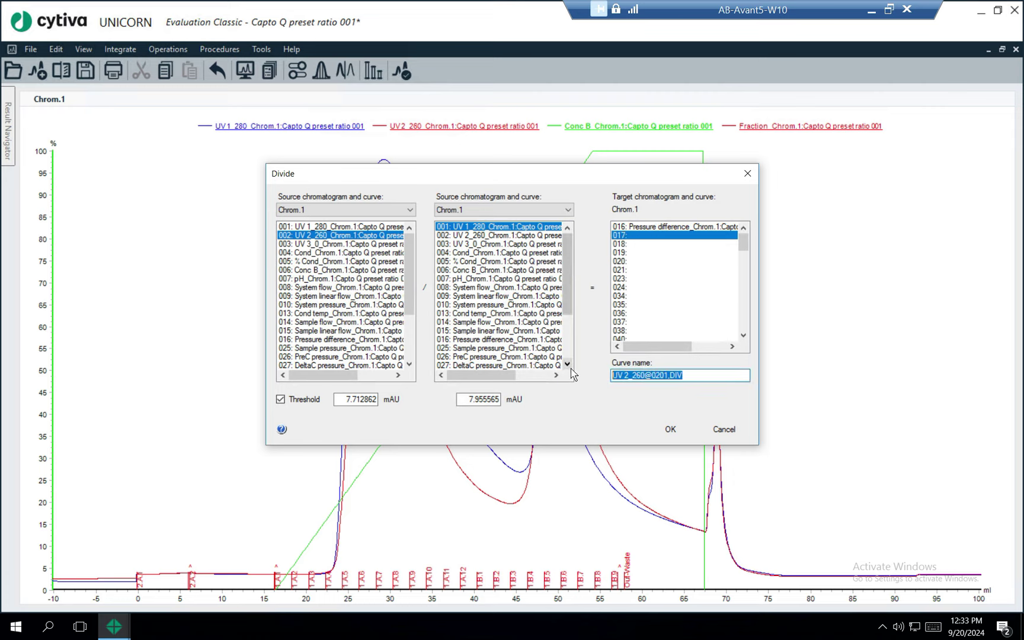
text(260 280 ratio)
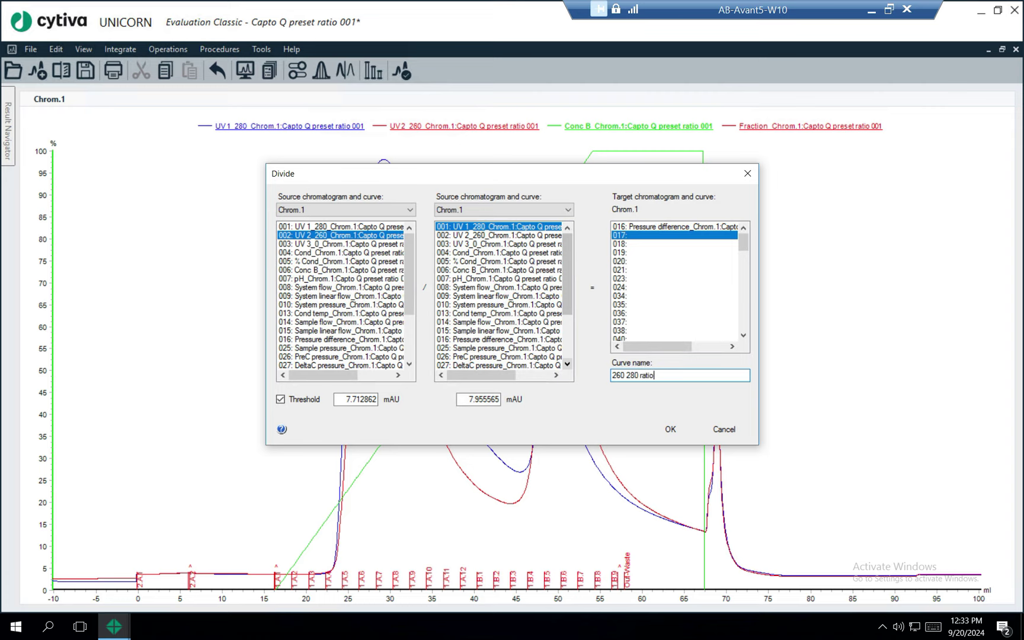
click(671, 430)
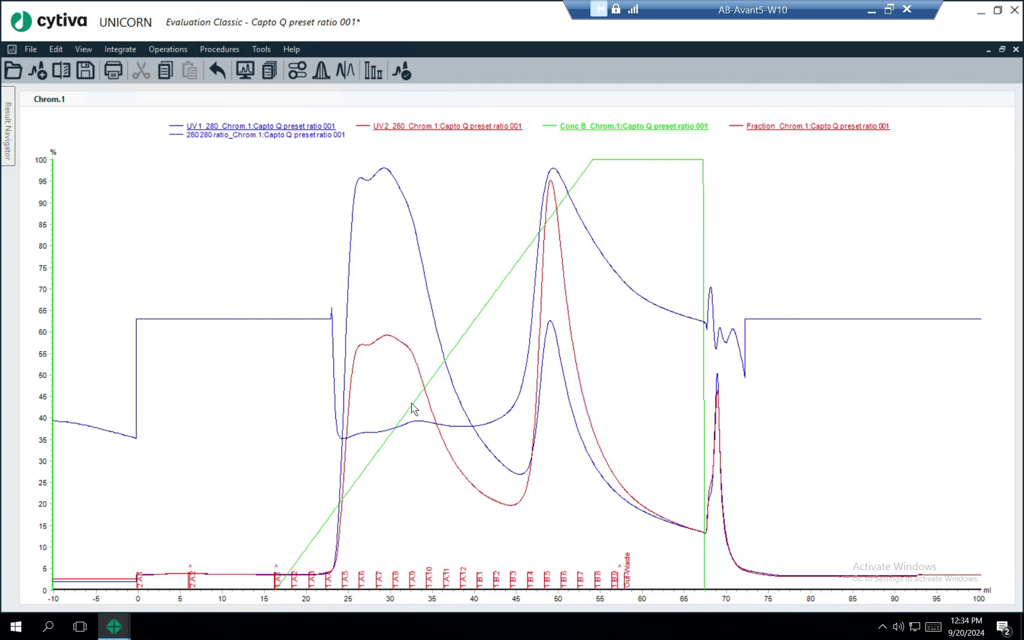
Change the 260 280 ratio curve's color to magenta and its line style to dashed in chromatogram Chrom.1.
right_click(243, 261)
click(303, 539)
click(396, 153)
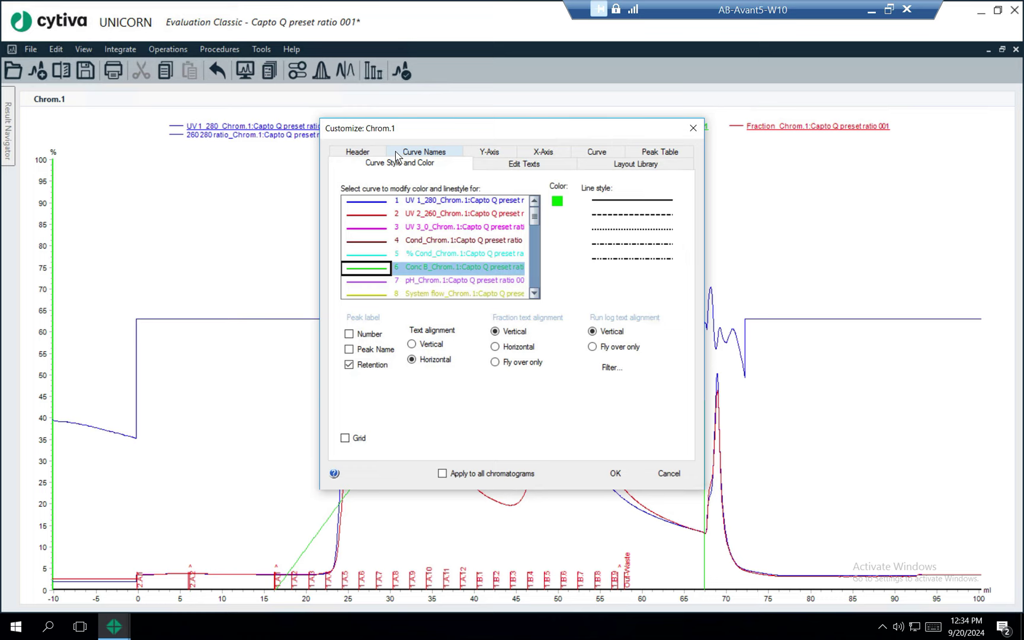
scroll(503, 254, down, 1)
scroll(503, 253, down, 2)
scroll(459, 243, down, 1)
scroll(470, 248, down, 1)
scroll(470, 248, up, 1)
click(406, 256)
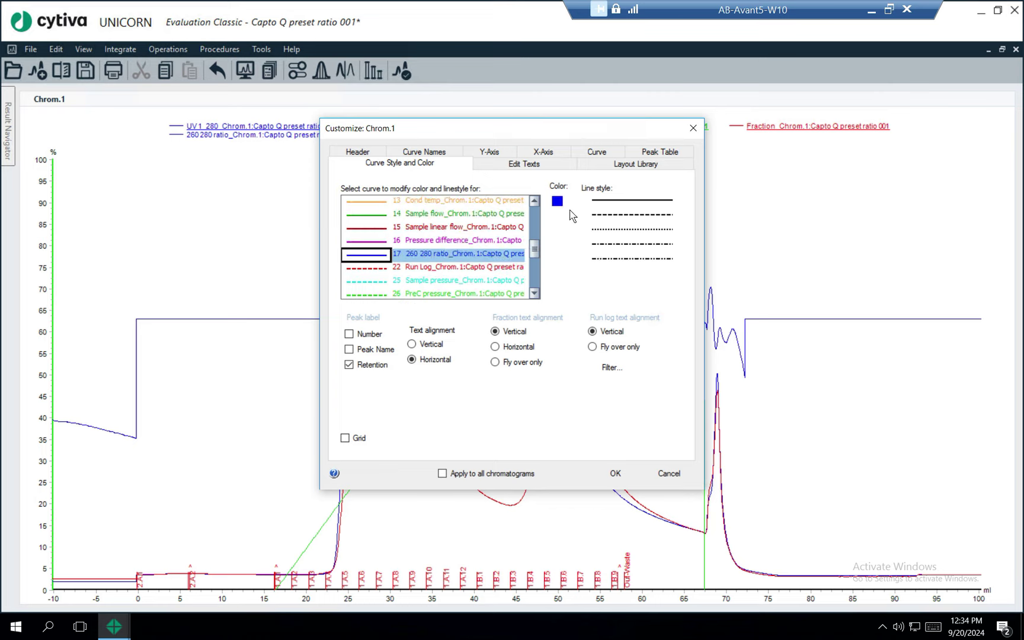
click(556, 202)
click(572, 189)
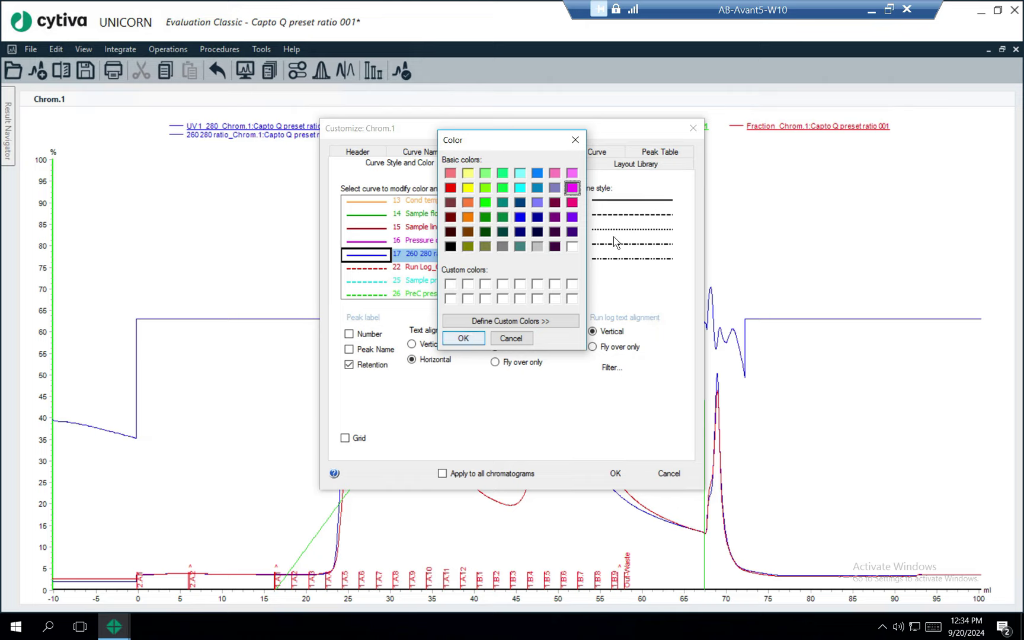
click(463, 339)
click(608, 215)
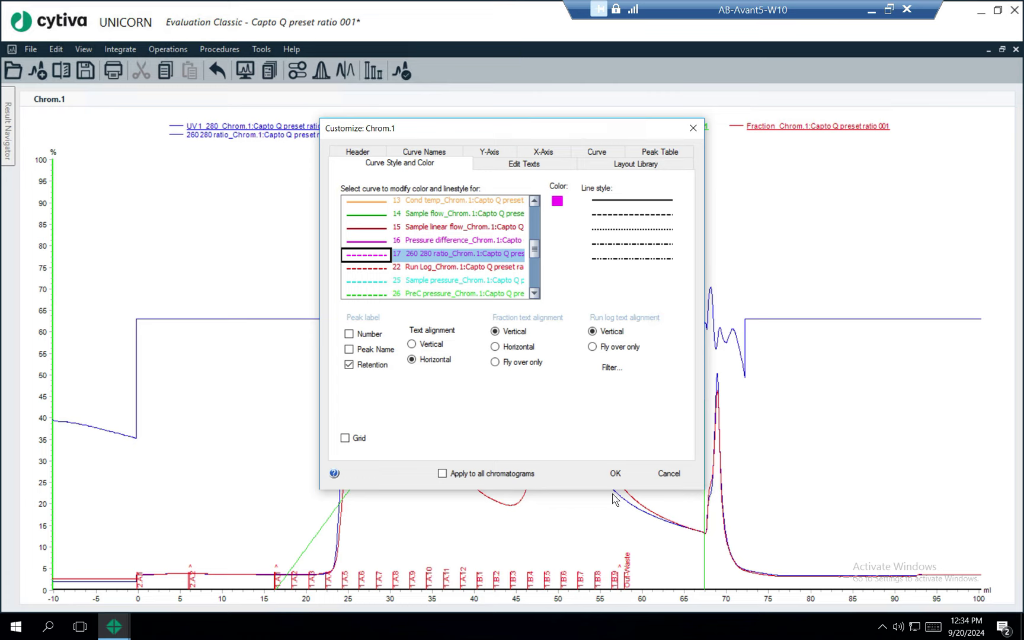
click(616, 474)
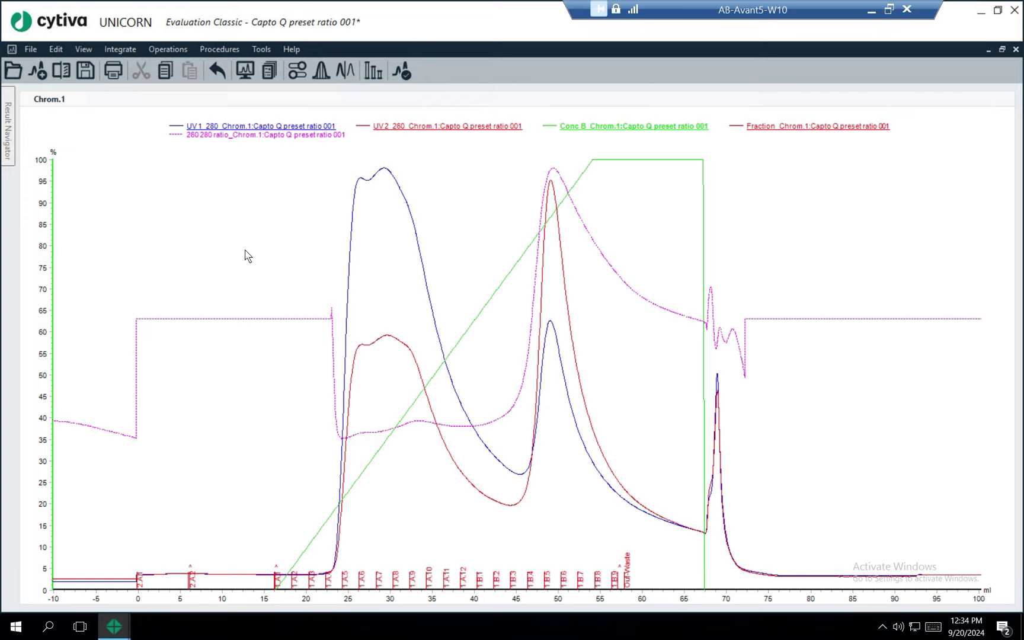
Make the 260 280 ratio curve active for the Y-axis and add a vertical marker to the chromatogram.
click(217, 320)
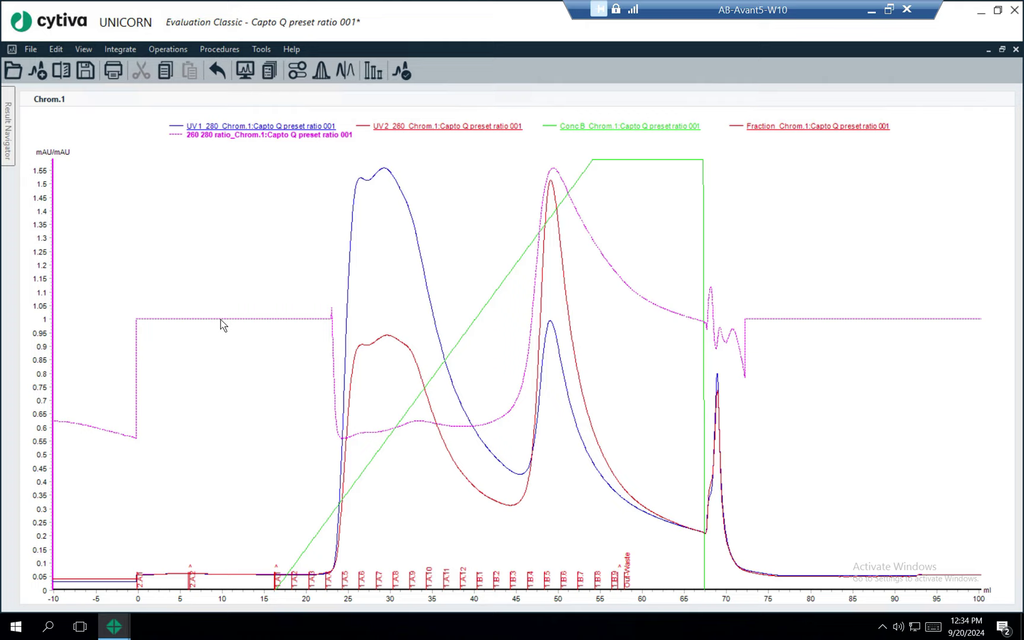
right_click(385, 244)
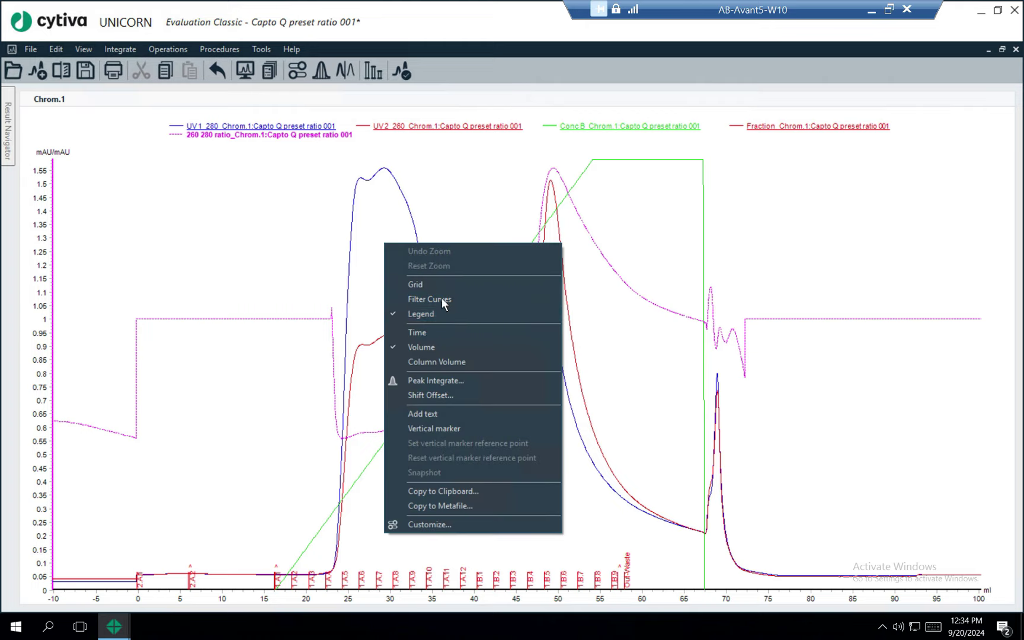
click(483, 428)
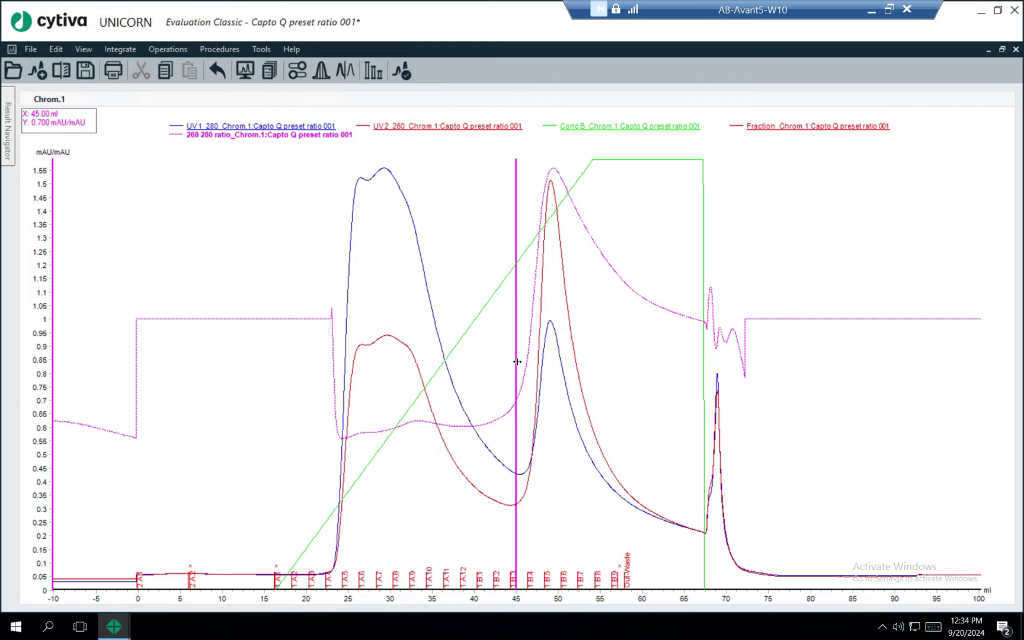
Read the 260/280 ratio with the vertical marker at the first UV peak, about 29.6 ml, and the second, about 49.6 ml.
drag(517, 367, 386, 381)
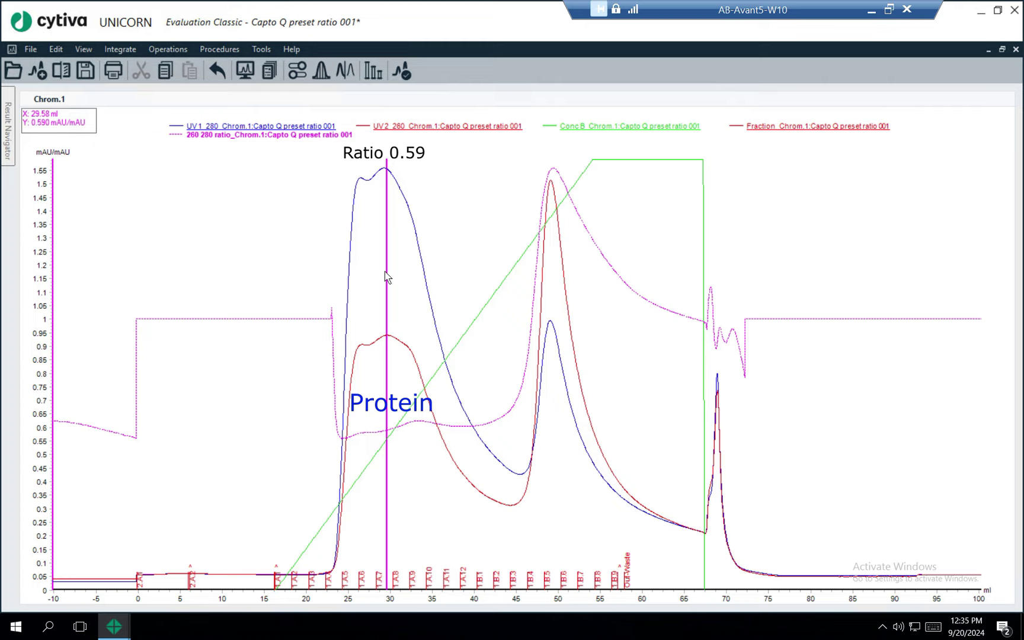
mouse_move(386, 272)
mouse_down()
mouse_move(548, 278)
mouse_move(551, 287)
mouse_up()
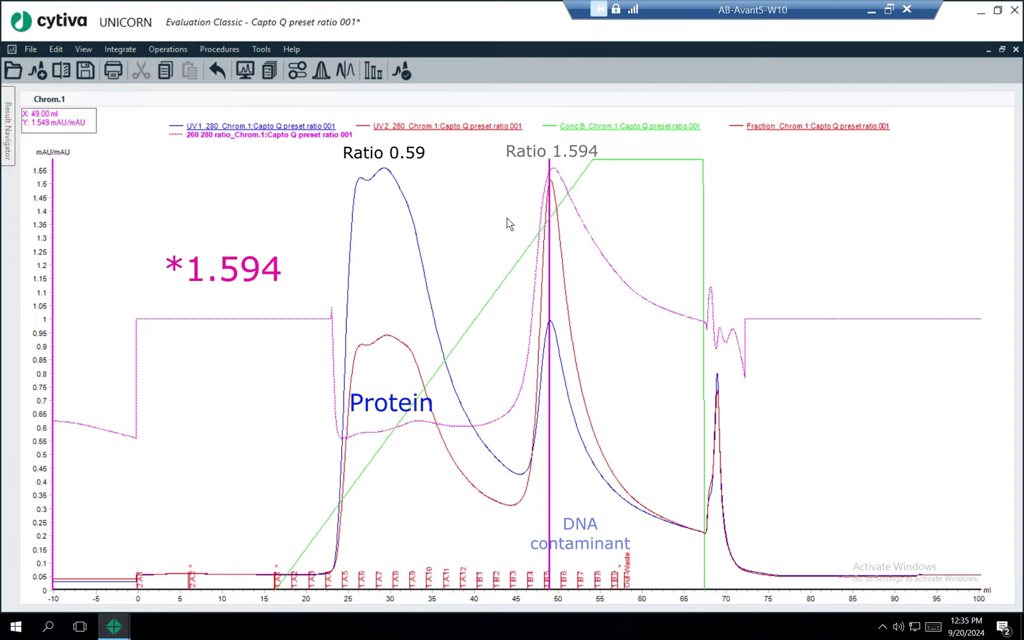
drag(551, 184, 554, 199)
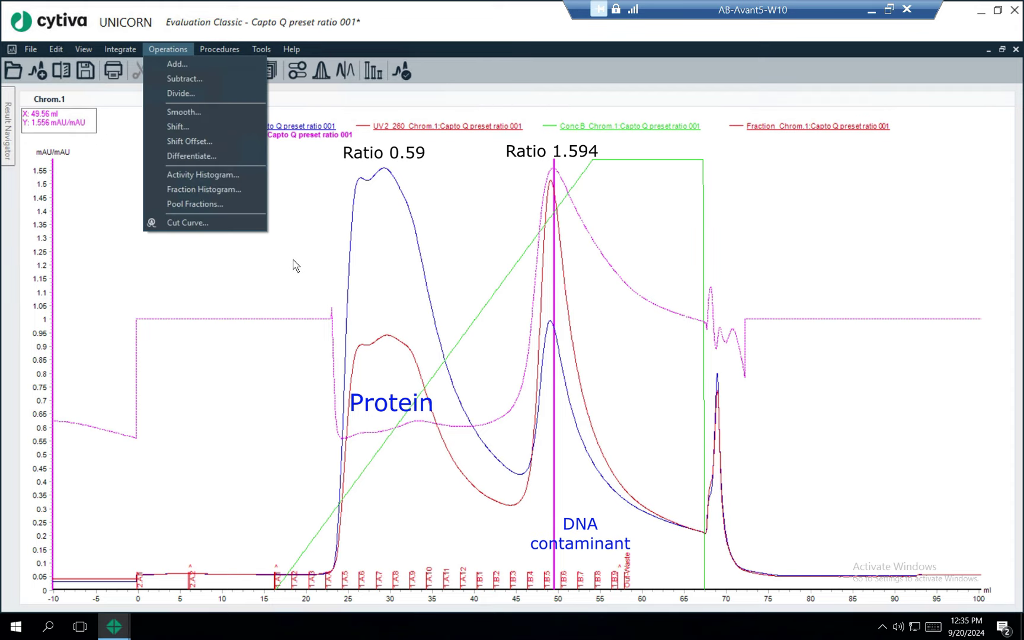
click(293, 262)
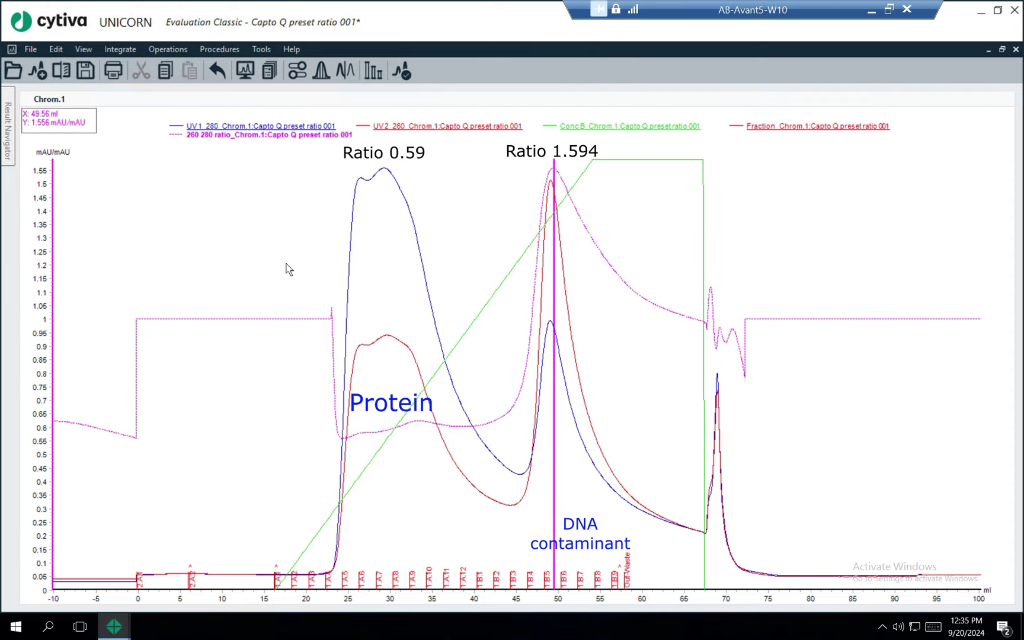